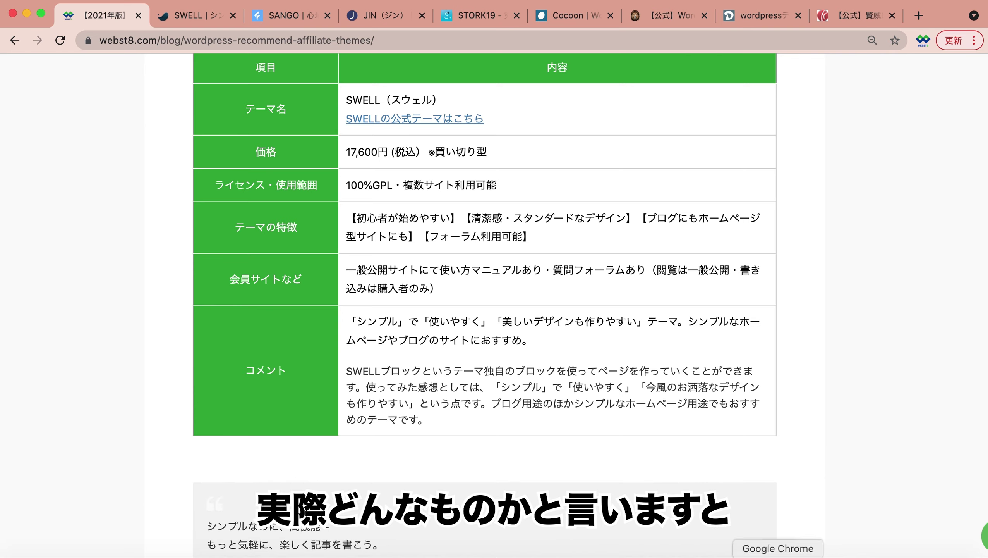
- Switch to the browser window holding the demo sites and start a new post on the SWELL site
{"action": "right_click", "coordinate": [778, 556]}
{"action": "left_click", "coordinate": [699, 390]}
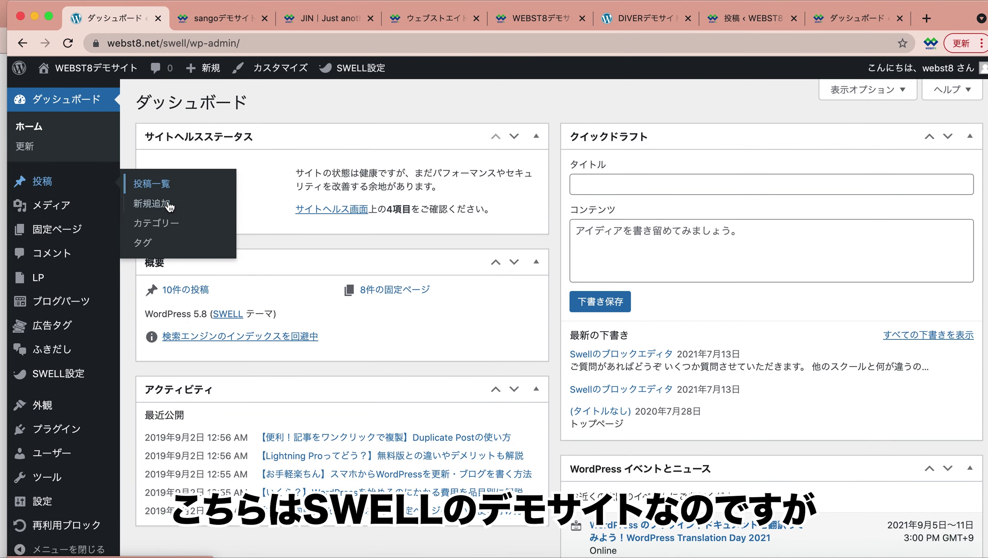
{"action": "left_click", "coordinate": [151, 203]}
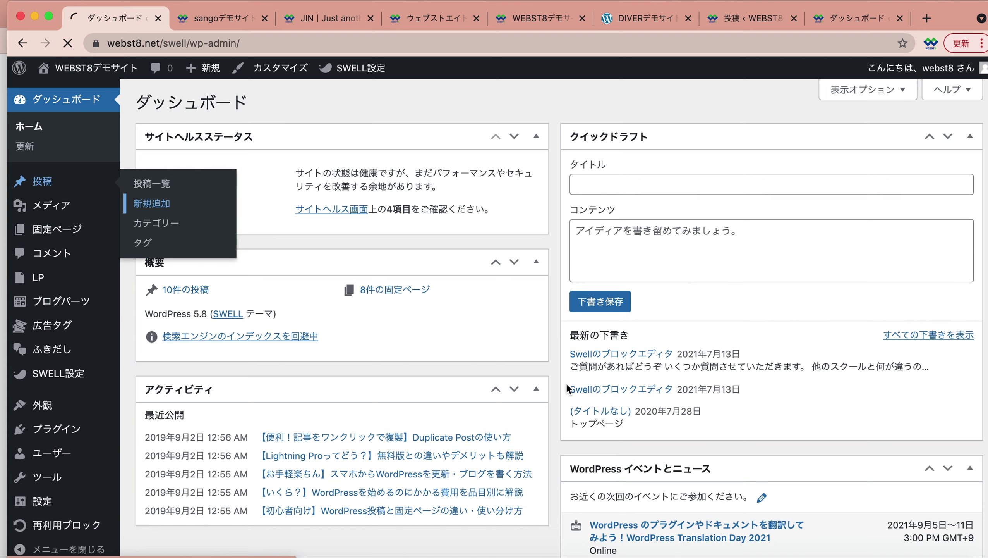
- Insert an FAQ block and a ステップ block from the SWELLブロック category into the post
{"action": "scroll", "coordinate": [170, 375], "scroll_direction": "down", "scroll_amount": 6}
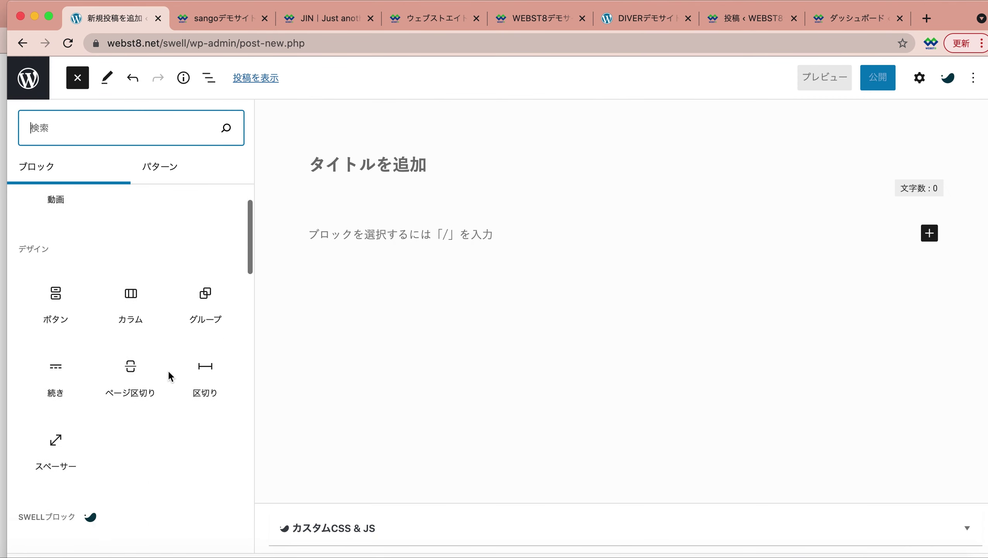
{"action": "scroll", "coordinate": [168, 373], "scroll_direction": "down", "scroll_amount": 5}
{"action": "scroll", "coordinate": [168, 375], "scroll_direction": "up", "scroll_amount": 4}
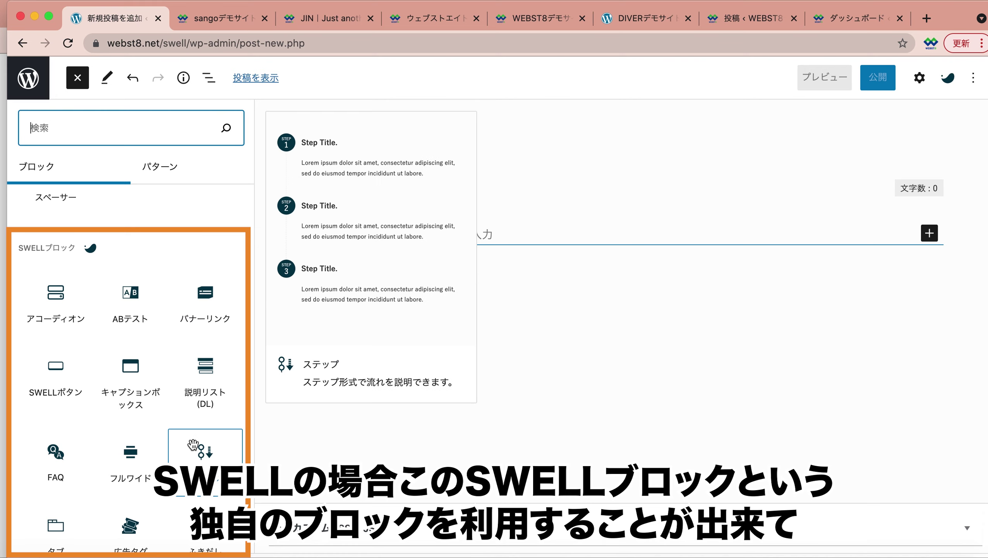
{"action": "scroll", "coordinate": [191, 447], "scroll_direction": "down", "scroll_amount": 1}
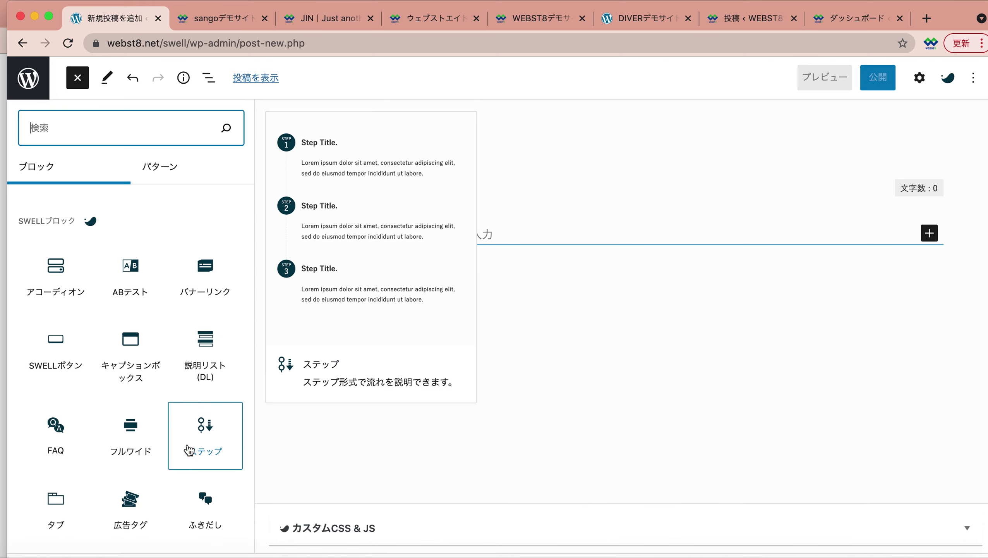
{"action": "left_click", "coordinate": [69, 431]}
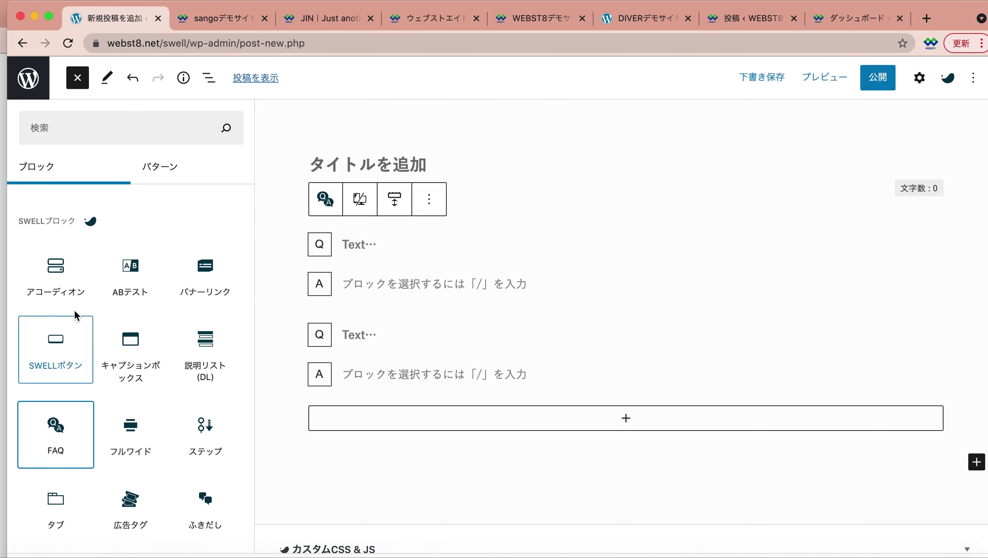
{"action": "scroll", "coordinate": [198, 352], "scroll_direction": "down", "scroll_amount": 1}
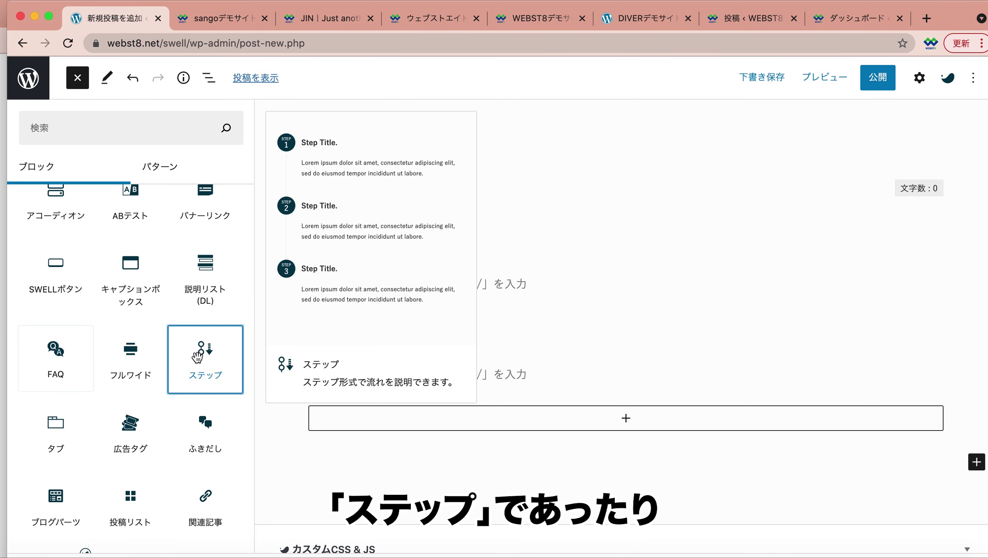
{"action": "left_click", "coordinate": [197, 355]}
{"action": "scroll", "coordinate": [397, 458], "scroll_direction": "down", "scroll_amount": 5}
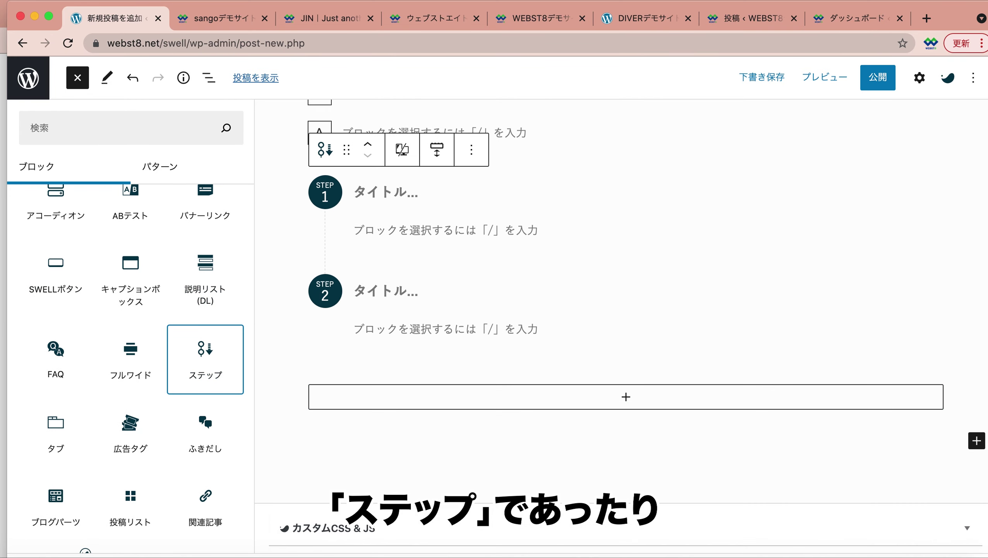
- Add the SWELL blocks ふきだし and キャプションボックス below the steps, then close the block library
{"action": "scroll", "coordinate": [195, 404], "scroll_direction": "down", "scroll_amount": 1}
{"action": "left_click", "coordinate": [195, 405]}
{"action": "scroll", "coordinate": [309, 435], "scroll_direction": "down", "scroll_amount": 3}
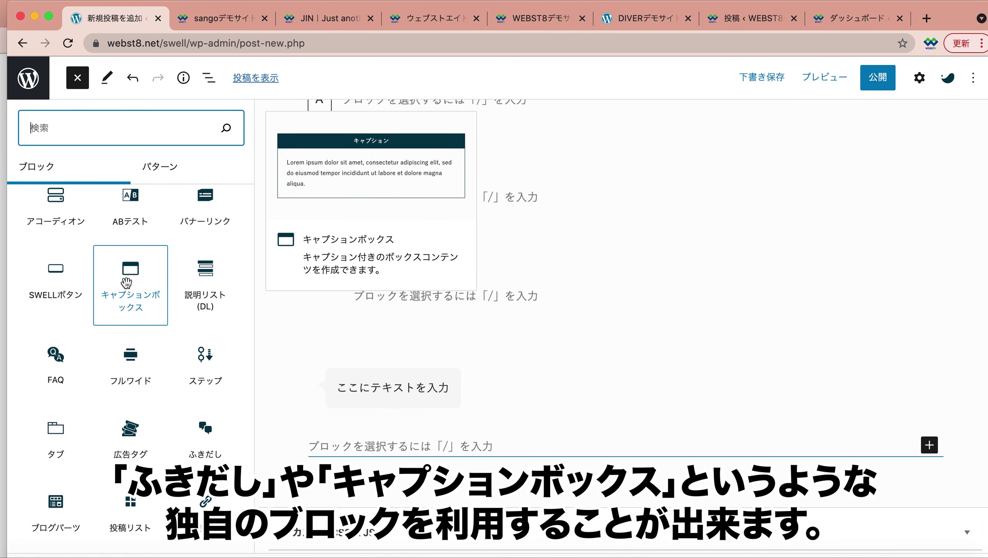
{"action": "left_click", "coordinate": [131, 281]}
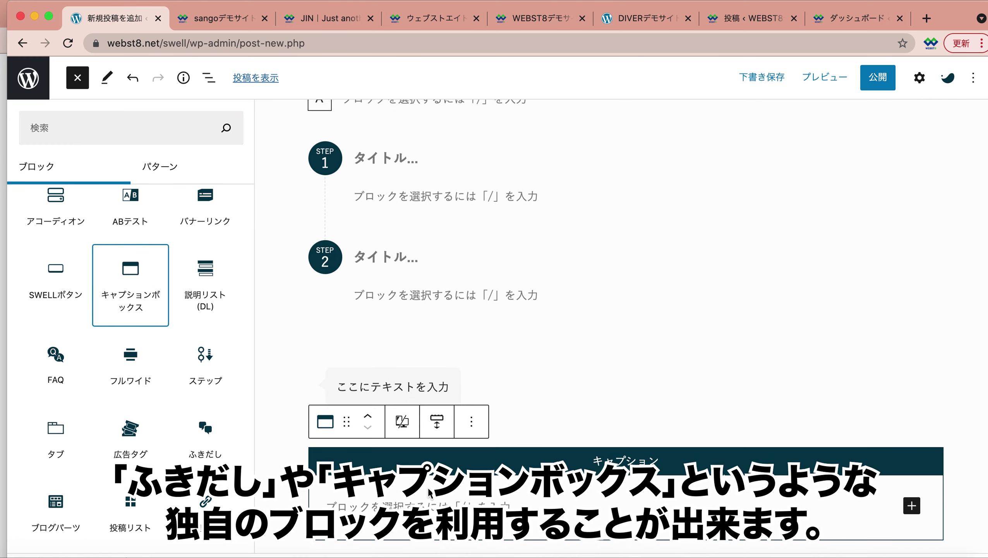
{"action": "left_click", "coordinate": [475, 396]}
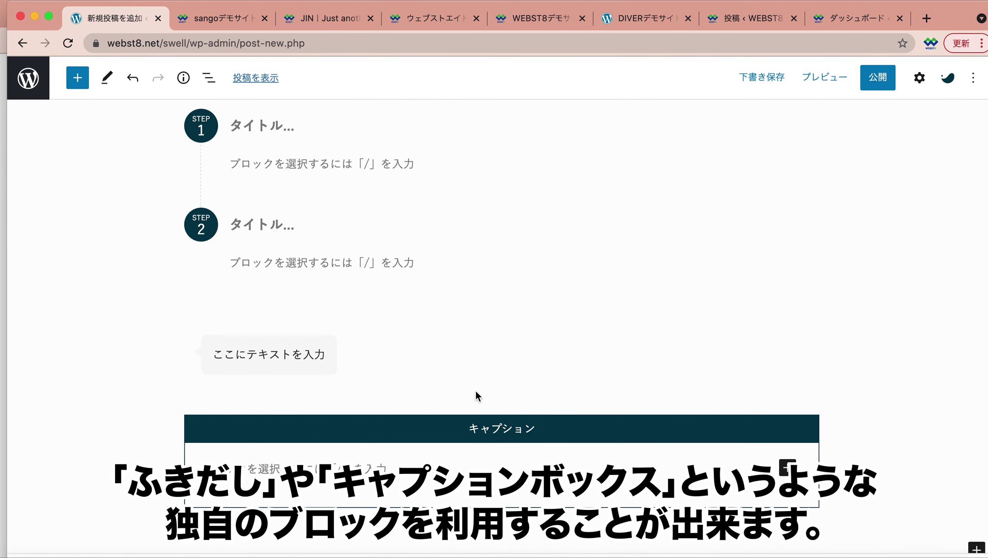
- Show the caption box's block settings and try the styles 小, 枠上, 枠上2 and 浮き出し, ending with 枠内
{"action": "left_click", "coordinate": [920, 78]}
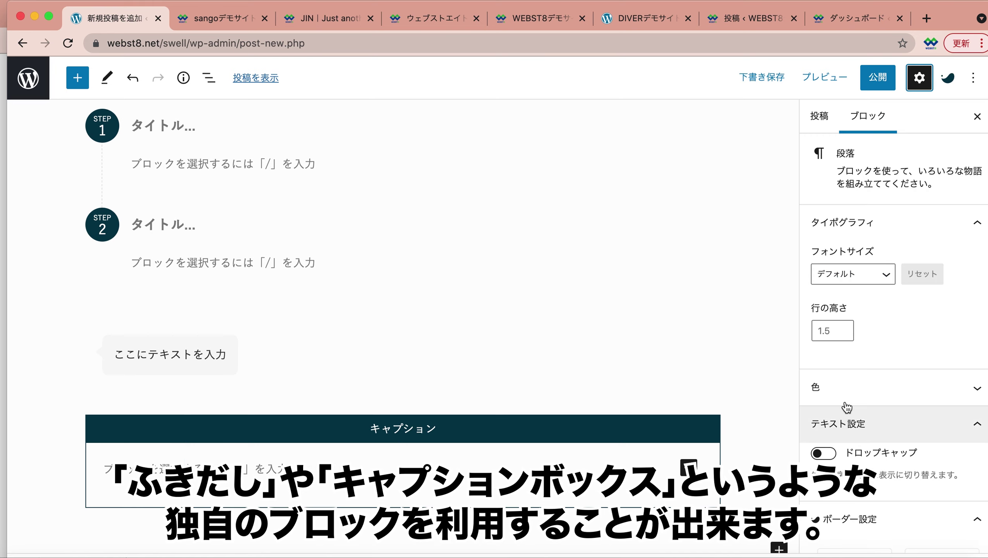
{"action": "left_click", "coordinate": [547, 463]}
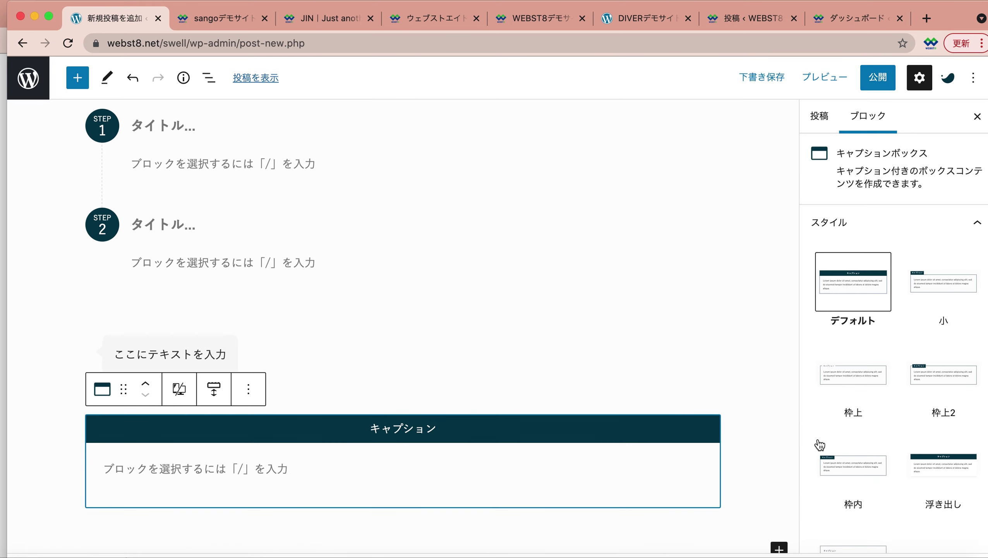
{"action": "left_click", "coordinate": [933, 309]}
{"action": "left_click", "coordinate": [865, 388]}
{"action": "left_click", "coordinate": [964, 392]}
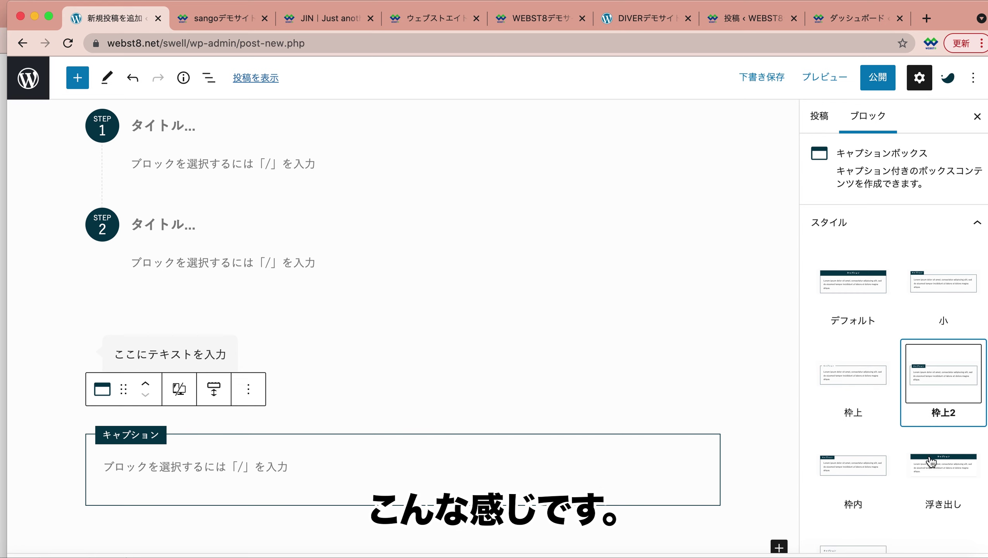
{"action": "left_click", "coordinate": [932, 462]}
{"action": "left_click", "coordinate": [870, 467]}
{"action": "left_click", "coordinate": [539, 457]}
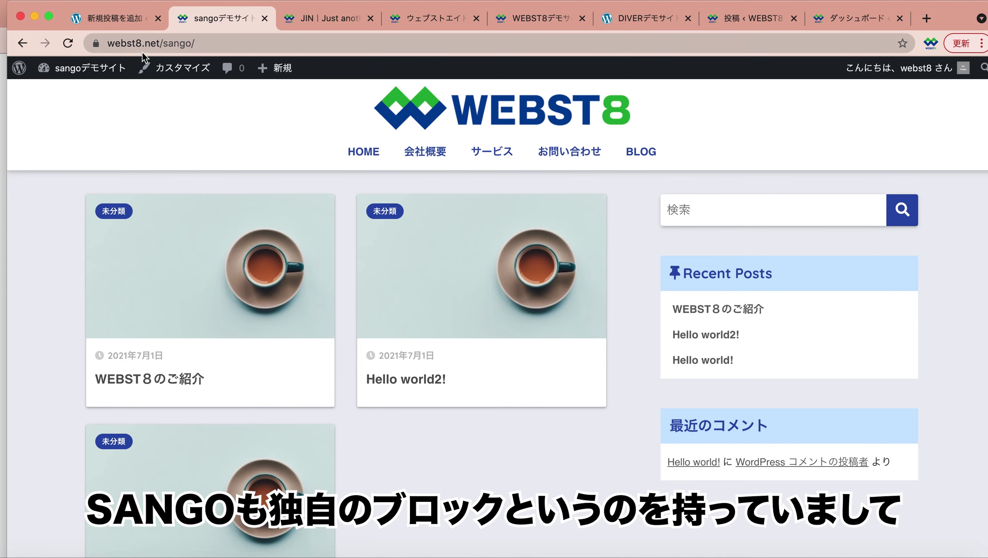
- Start a new post on the SANGO demo site and dismiss the block editor's welcome guide
{"action": "left_click", "coordinate": [102, 72]}
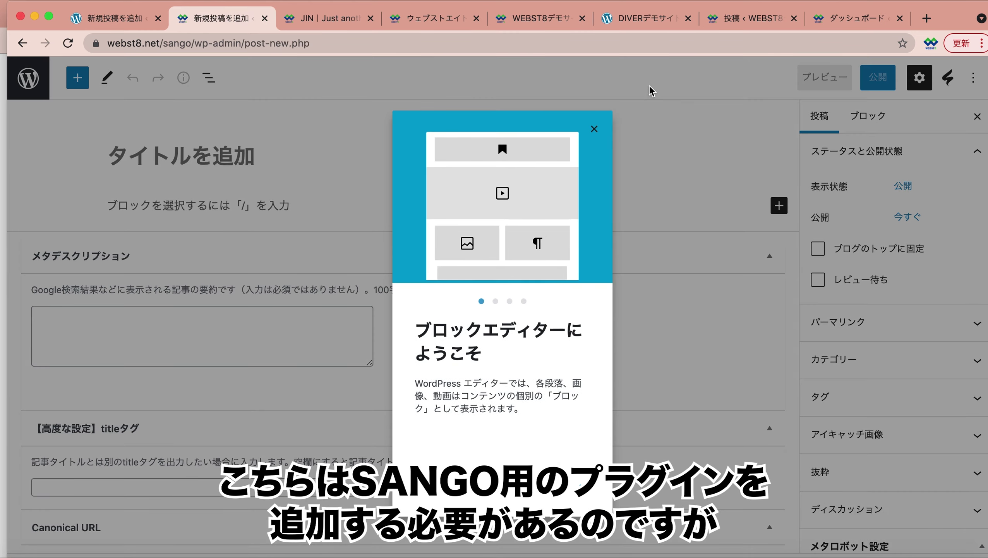
{"action": "left_click", "coordinate": [587, 125]}
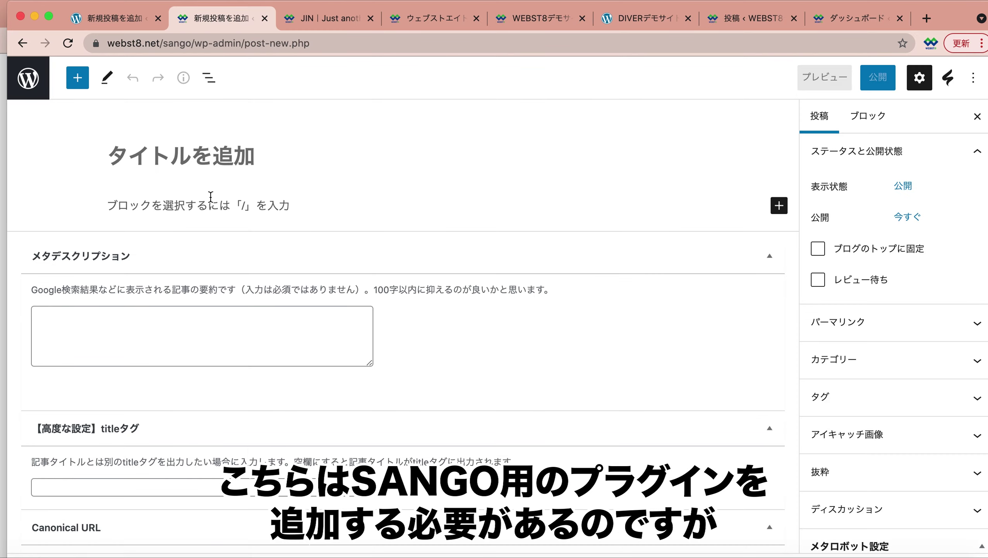
- Insert a 吹き出し block and a SANGOボックス block from the SANGOカスタムブロック category
{"action": "left_click", "coordinate": [83, 86]}
{"action": "scroll", "coordinate": [118, 325], "scroll_direction": "down", "scroll_amount": 20}
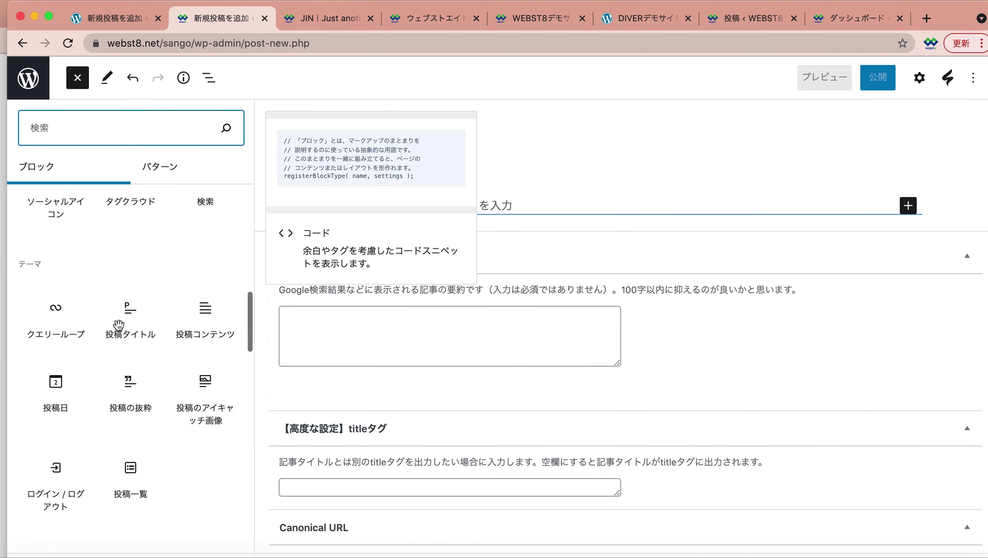
{"action": "scroll", "coordinate": [128, 375], "scroll_direction": "up", "scroll_amount": 1}
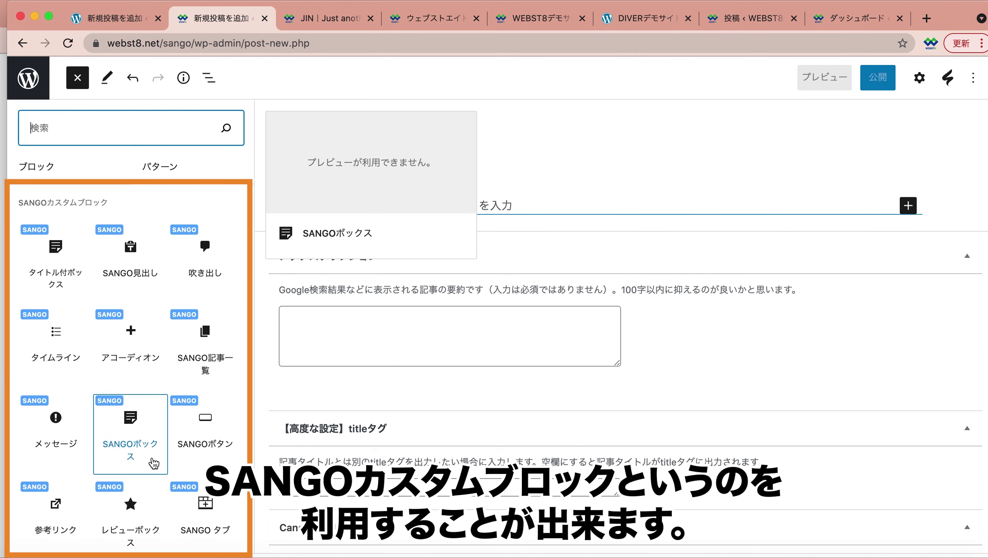
{"action": "left_click", "coordinate": [205, 261]}
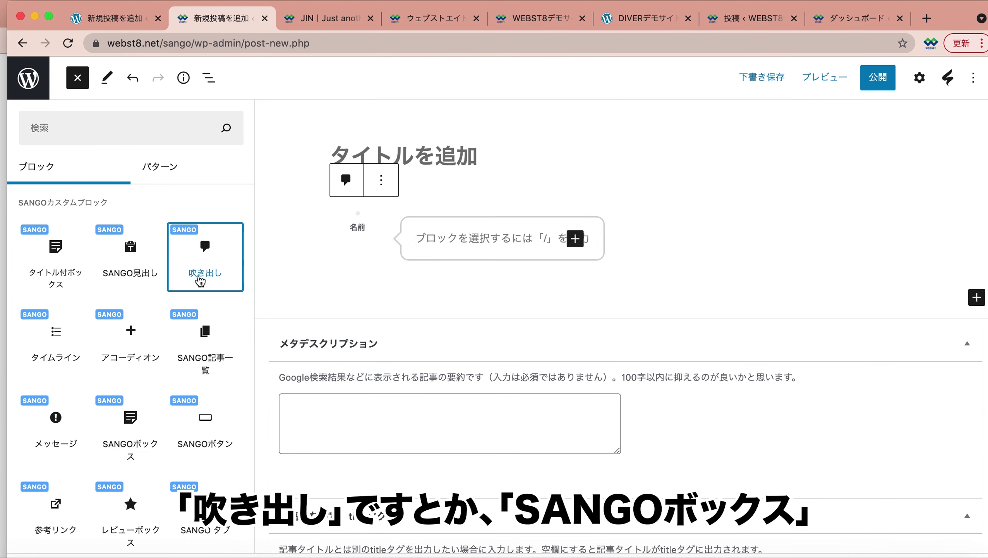
{"action": "scroll", "coordinate": [125, 378], "scroll_direction": "down", "scroll_amount": 1}
{"action": "scroll", "coordinate": [129, 383], "scroll_direction": "down", "scroll_amount": 1}
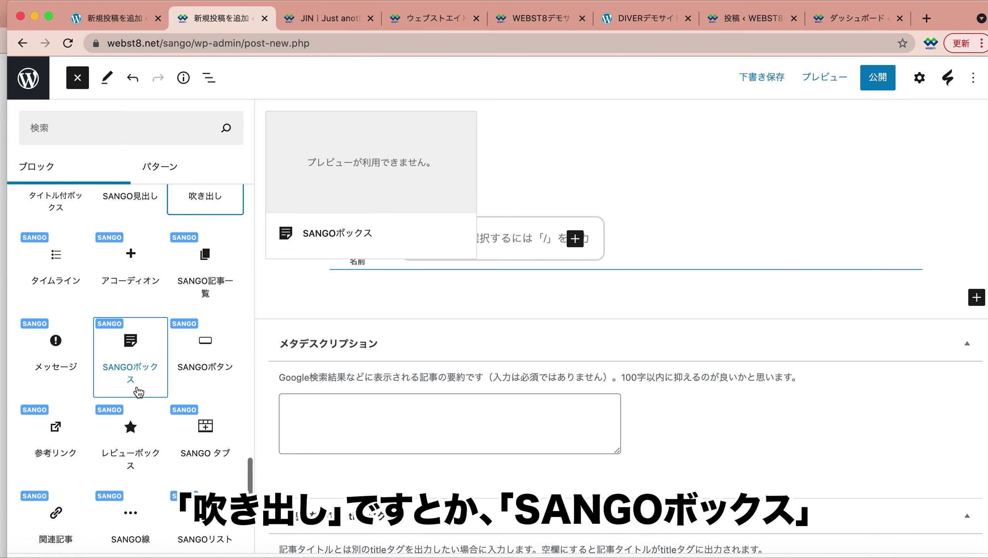
{"action": "left_click", "coordinate": [137, 386]}
- Add a レビューボックス block and a SANGO FAQ block below the SANGO box
{"action": "scroll", "coordinate": [164, 388], "scroll_direction": "down", "scroll_amount": 1}
{"action": "scroll", "coordinate": [199, 387], "scroll_direction": "down", "scroll_amount": 2}
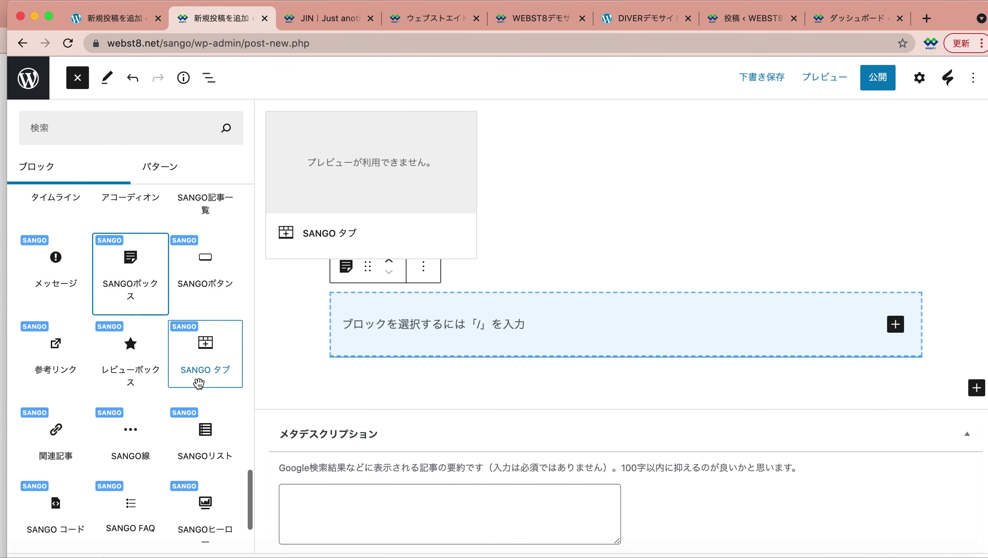
{"action": "left_click", "coordinate": [130, 325]}
{"action": "scroll", "coordinate": [164, 410], "scroll_direction": "down", "scroll_amount": 3}
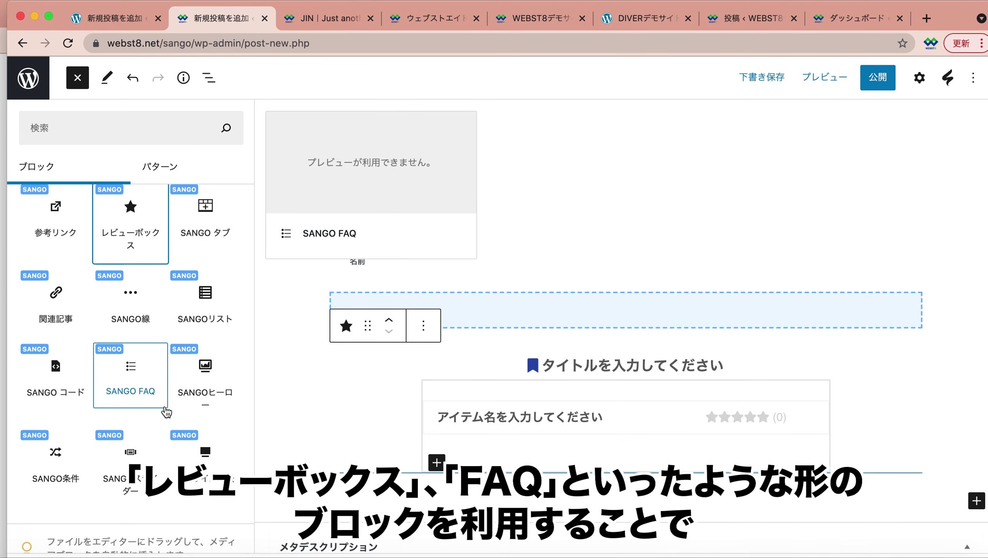
{"action": "left_click", "coordinate": [148, 377]}
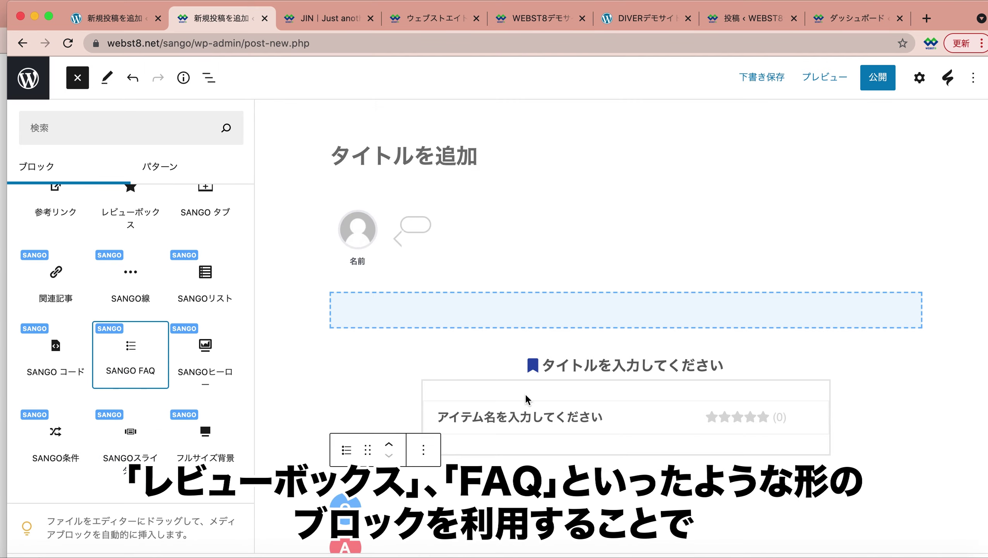
{"action": "scroll", "coordinate": [389, 336], "scroll_direction": "up", "scroll_amount": 2}
{"action": "scroll", "coordinate": [653, 404], "scroll_direction": "down", "scroll_amount": 2}
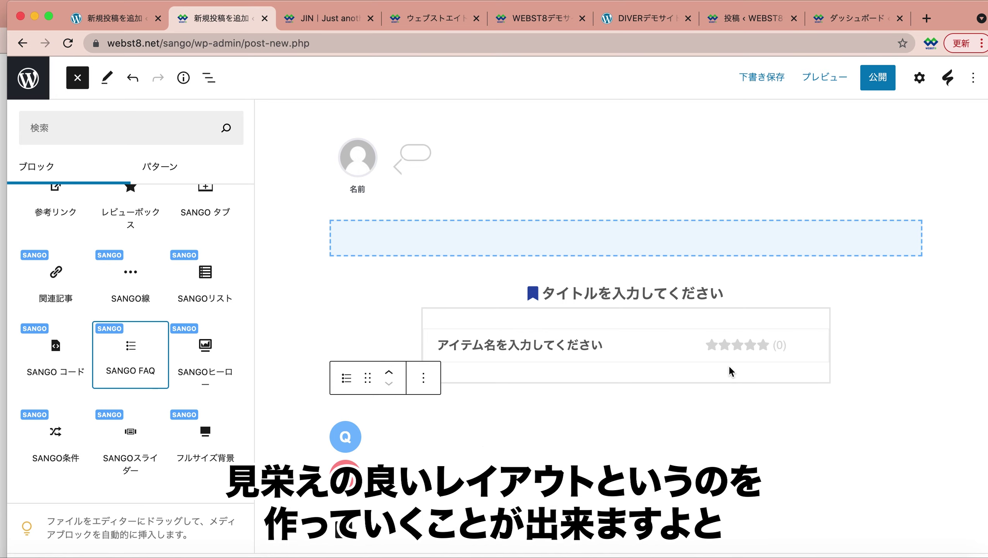
- Preview the SANGO post in a new tab and examine the layout and colours of the inserted blocks
{"action": "left_click", "coordinate": [823, 78]}
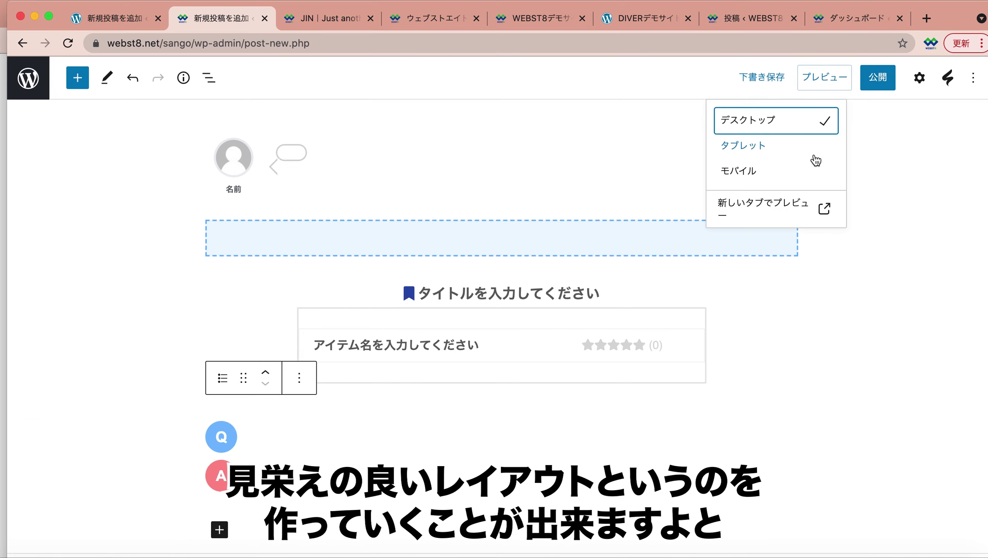
{"action": "left_click", "coordinate": [754, 211]}
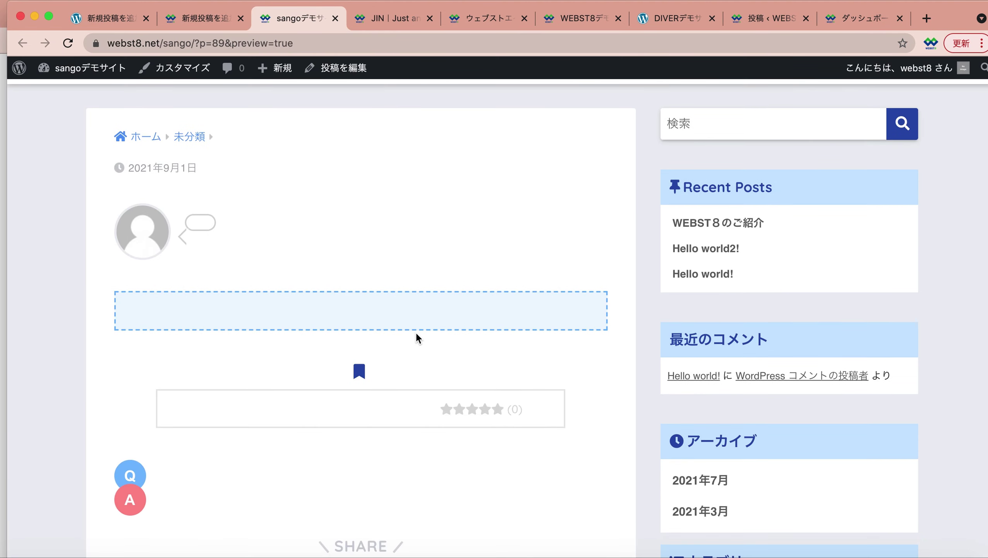
{"action": "scroll", "coordinate": [415, 335], "scroll_direction": "down", "scroll_amount": 3}
{"action": "scroll", "coordinate": [170, 325], "scroll_direction": "up", "scroll_amount": 3}
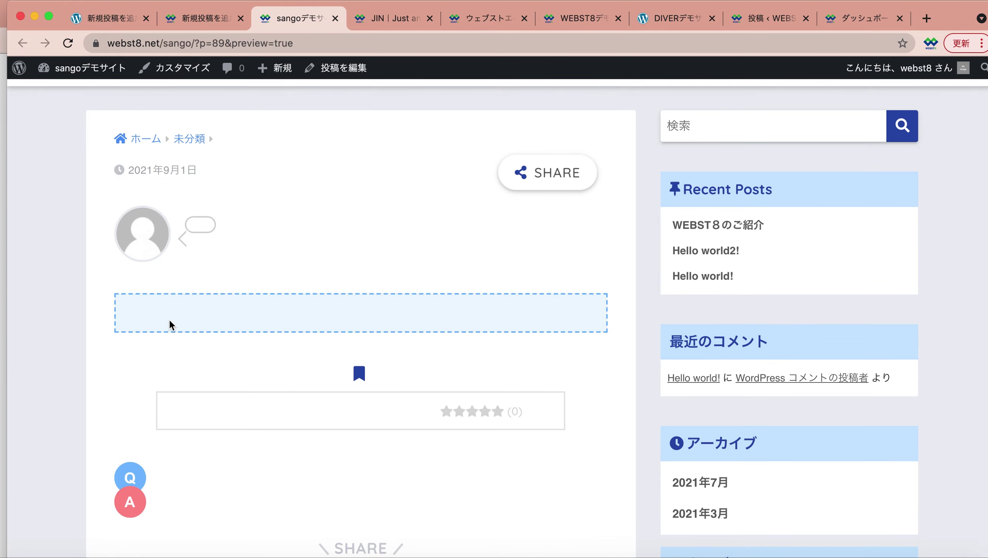
{"action": "scroll", "coordinate": [117, 453], "scroll_direction": "down", "scroll_amount": 2}
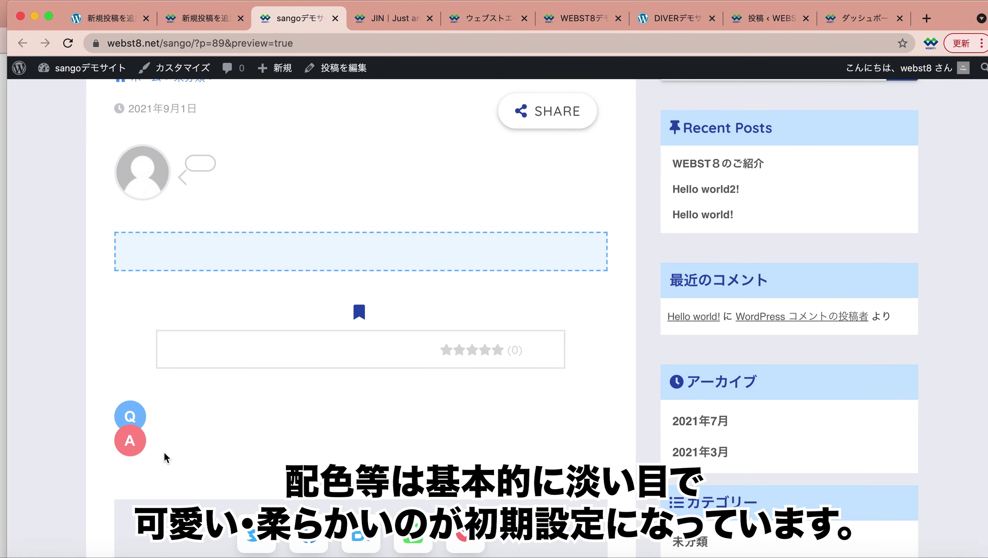
{"action": "scroll", "coordinate": [163, 451], "scroll_direction": "up", "scroll_amount": 1}
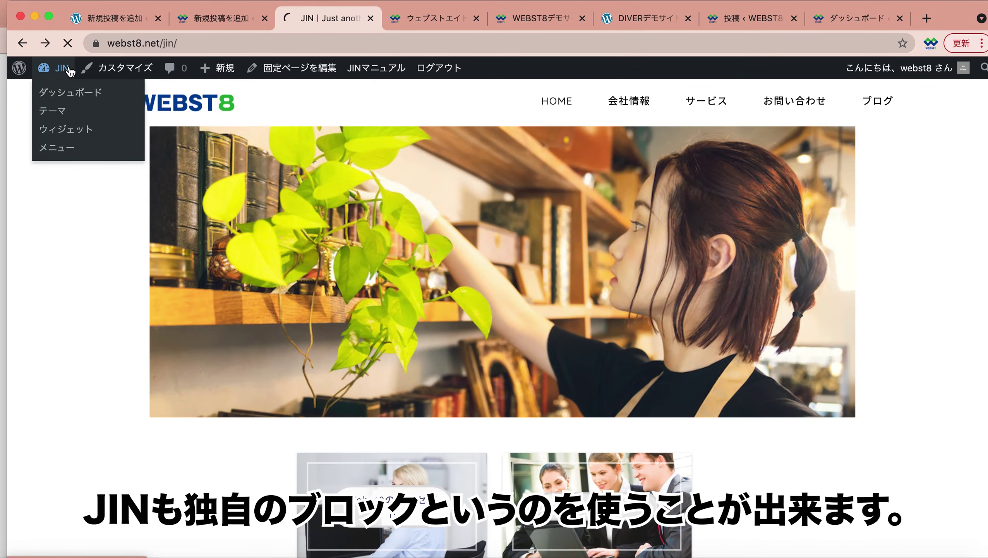
- Start a new post on the JIN demo site and bring up the JINブロック category in the block library
{"action": "left_click", "coordinate": [71, 74]}
{"action": "mouse_move", "coordinate": [59, 181]}
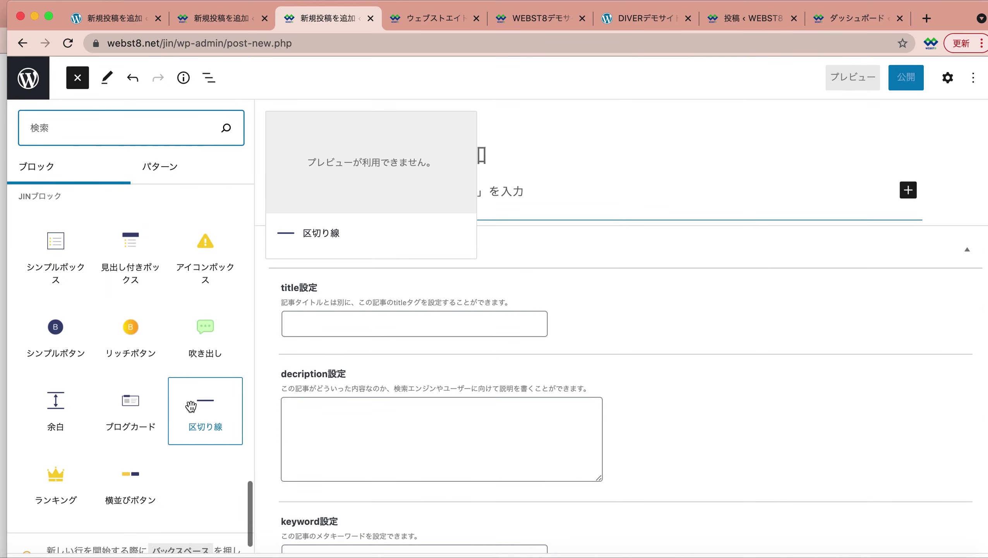
{"action": "scroll", "coordinate": [191, 407], "scroll_direction": "up", "scroll_amount": 3}
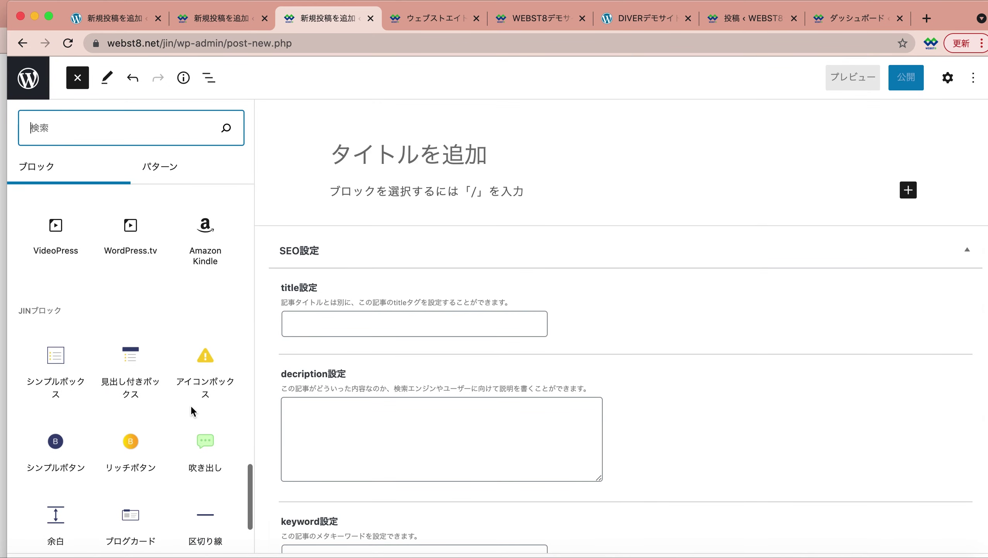
{"action": "scroll", "coordinate": [195, 375], "scroll_direction": "down", "scroll_amount": 3}
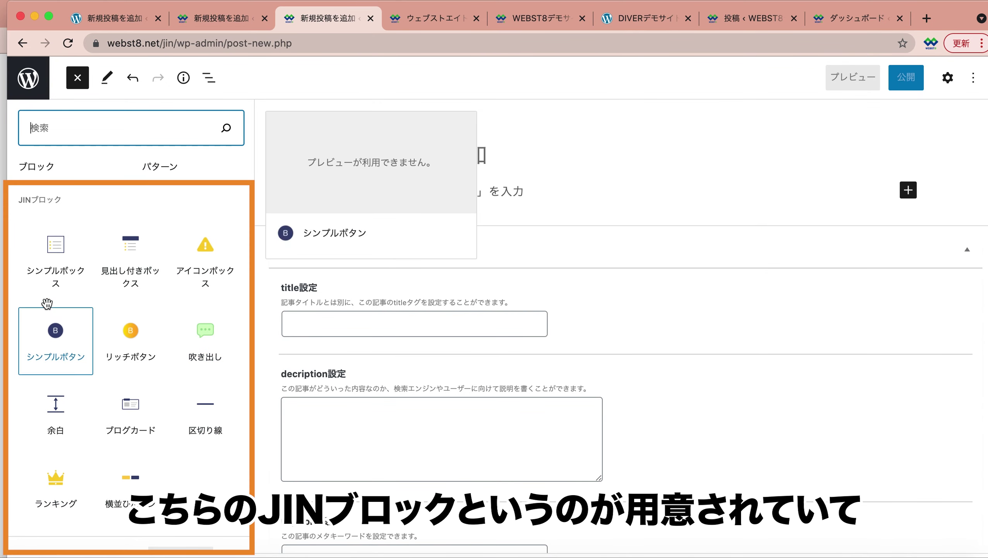
- Insert the JIN blocks シンプルボックス, 見出し付きボックス, 吹き出し and ランキング into the post
{"action": "left_click", "coordinate": [59, 257]}
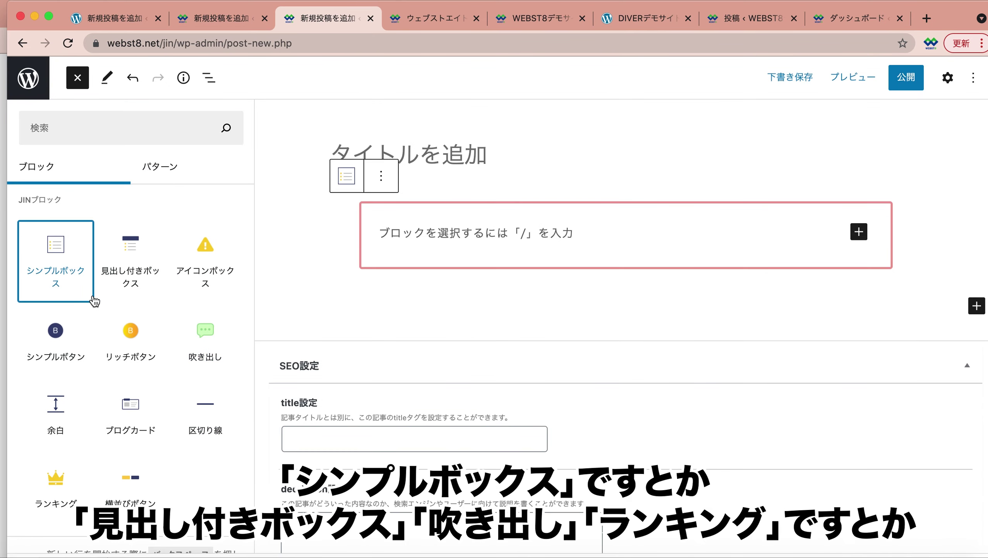
{"action": "left_click", "coordinate": [141, 278]}
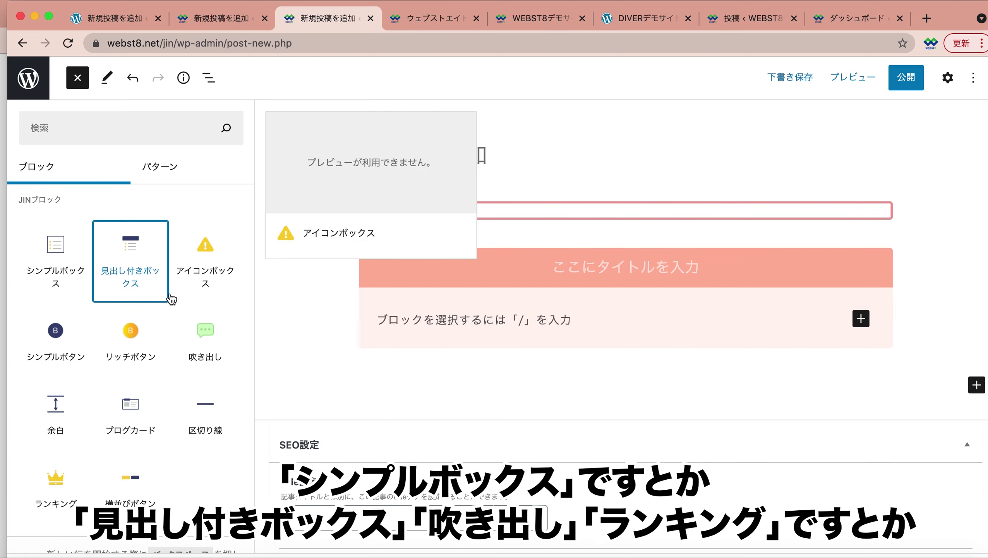
{"action": "scroll", "coordinate": [196, 336], "scroll_direction": "down", "scroll_amount": 1}
{"action": "left_click", "coordinate": [203, 324]}
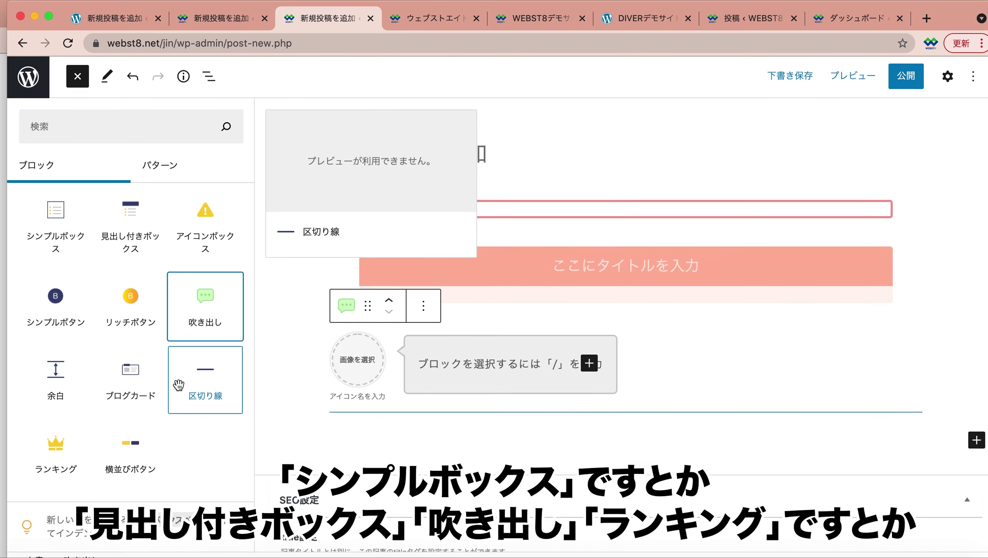
{"action": "left_click", "coordinate": [58, 447]}
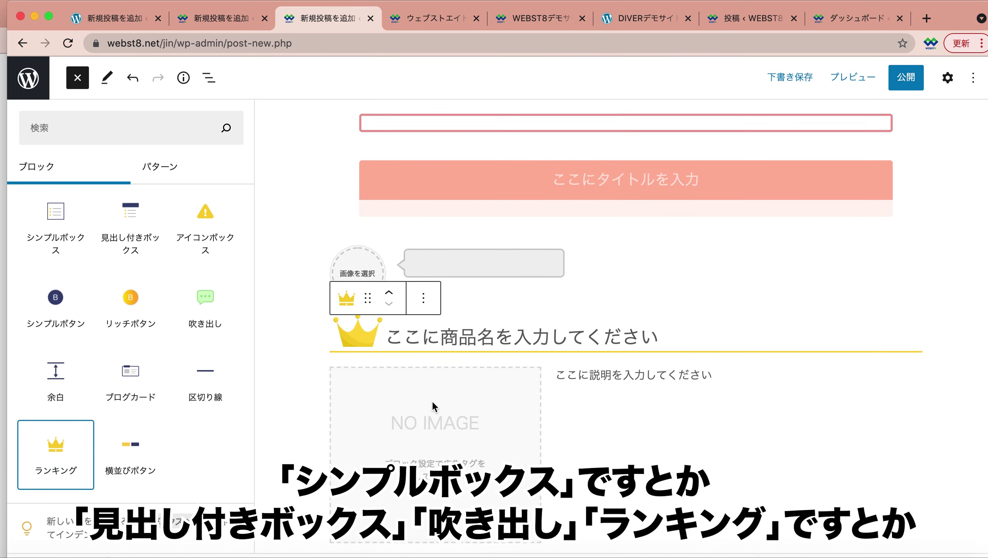
{"action": "scroll", "coordinate": [724, 463], "scroll_direction": "up", "scroll_amount": 3}
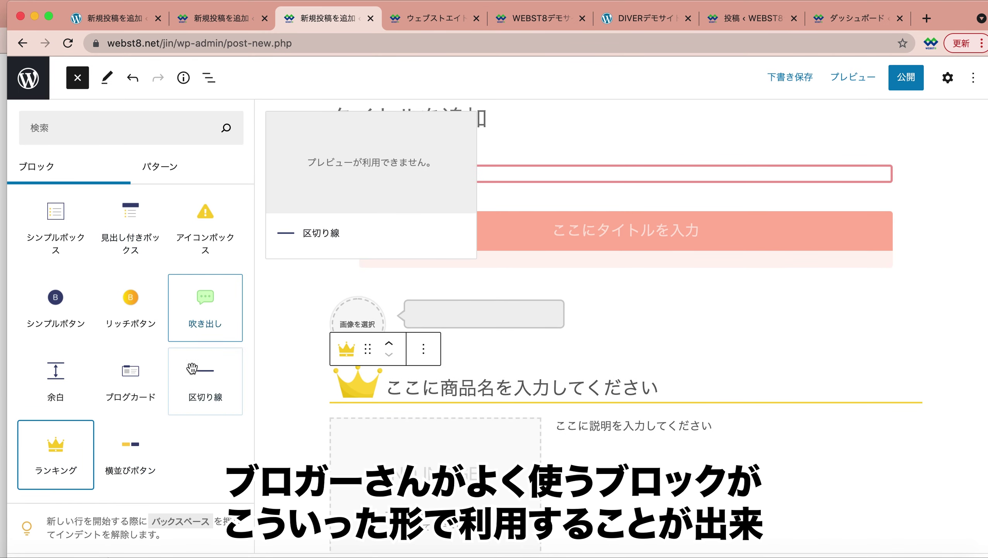
{"action": "scroll", "coordinate": [205, 313], "scroll_direction": "up", "scroll_amount": 1}
{"action": "scroll", "coordinate": [663, 414], "scroll_direction": "down", "scroll_amount": 3}
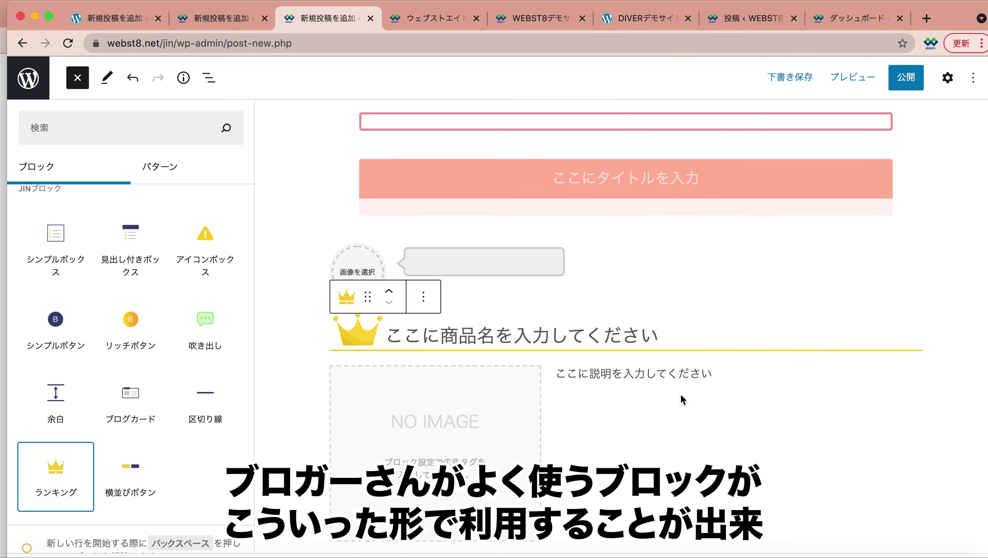
{"action": "scroll", "coordinate": [678, 367], "scroll_direction": "up", "scroll_amount": 1}
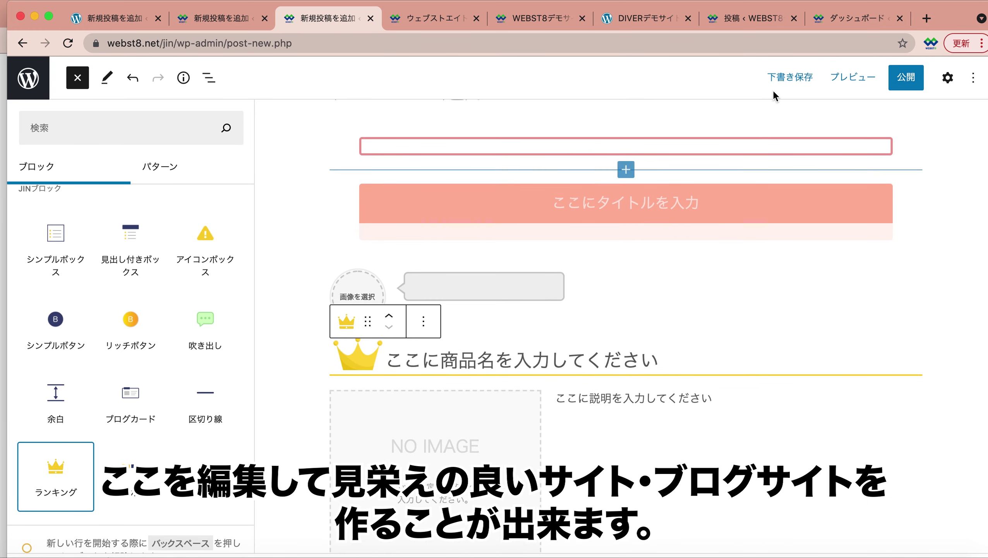